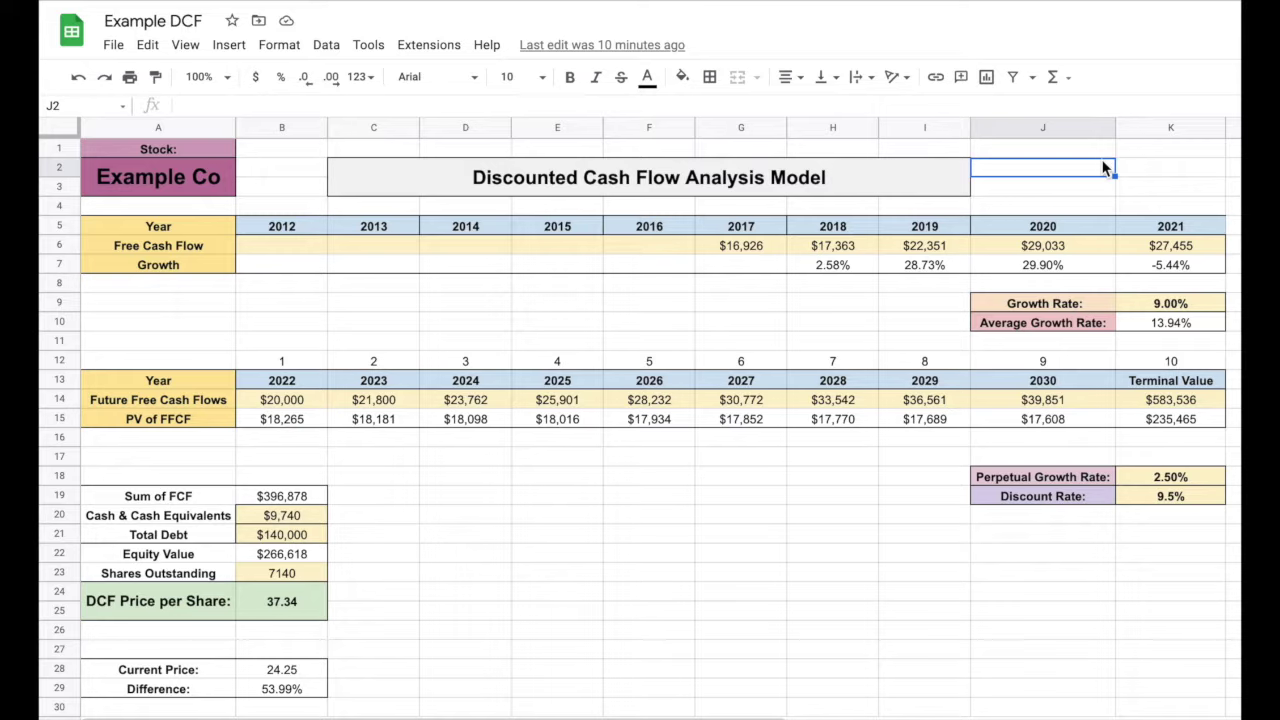
Play the DCF tutorial clip and review the 2017–2021 free cash flow figures
left_click(1160, 170)
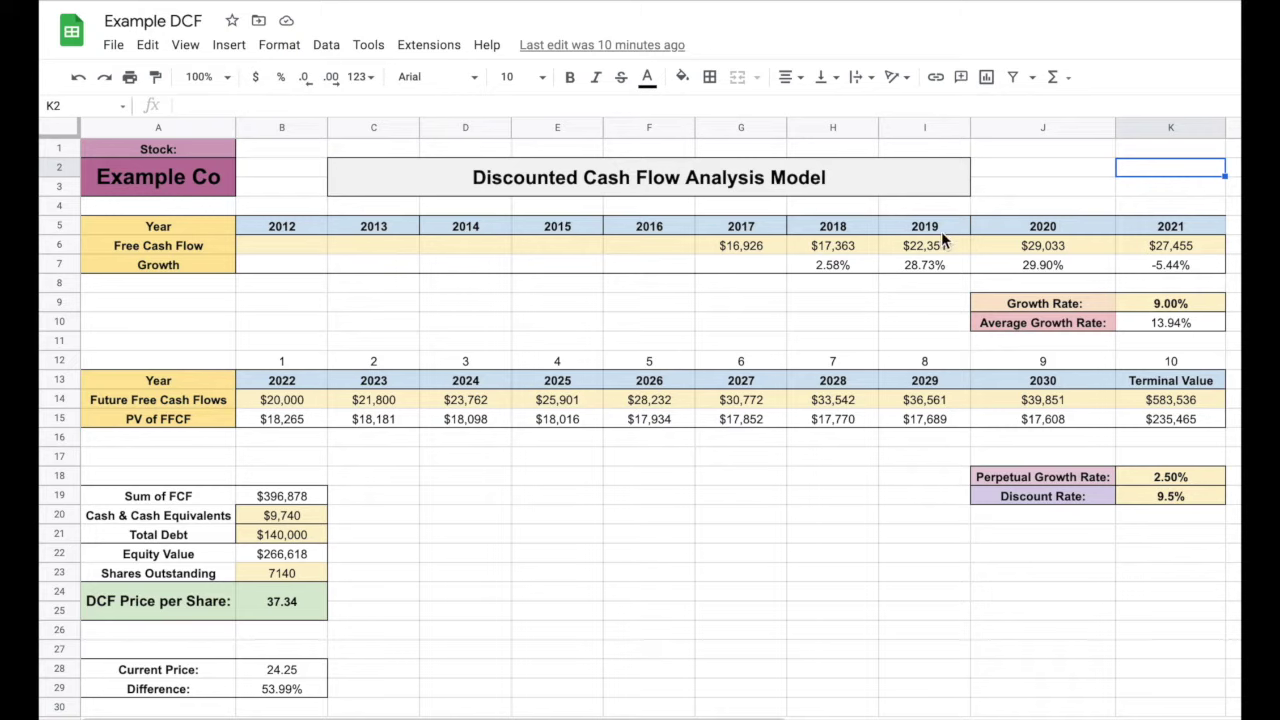
left_click(757, 247)
left_click(841, 252)
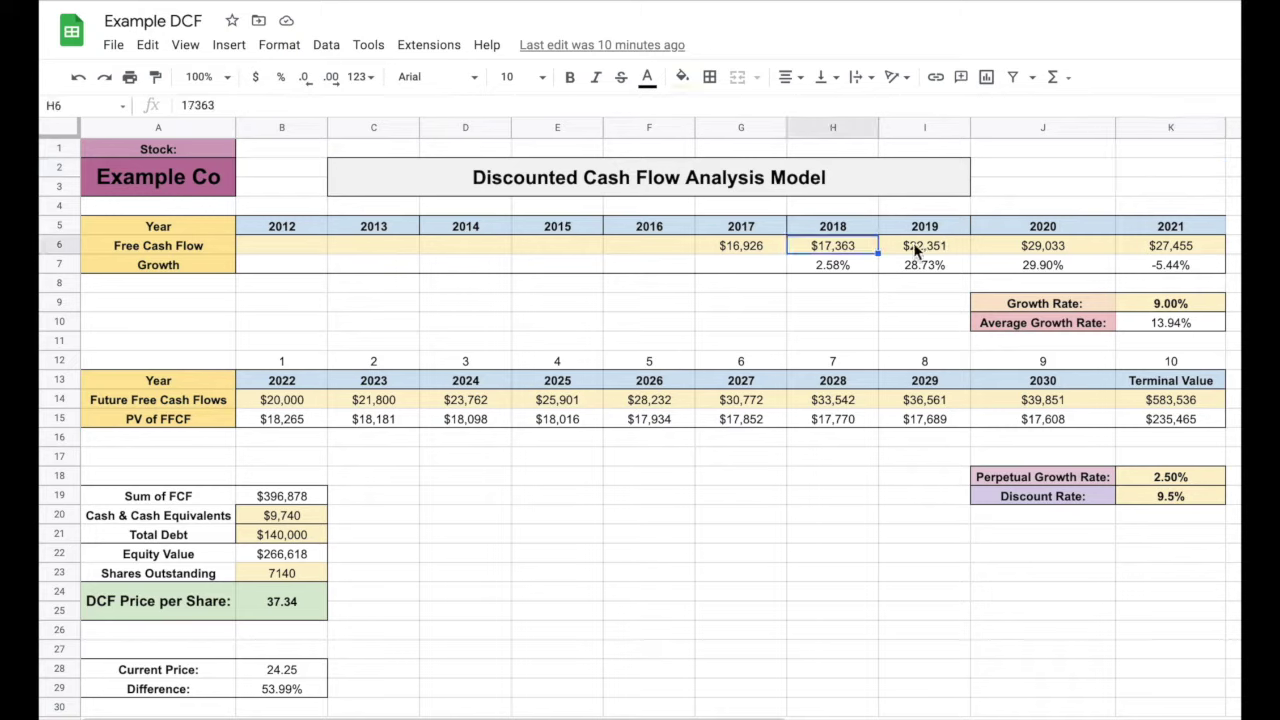
left_click(934, 245)
left_click(1046, 245)
left_click(1152, 245)
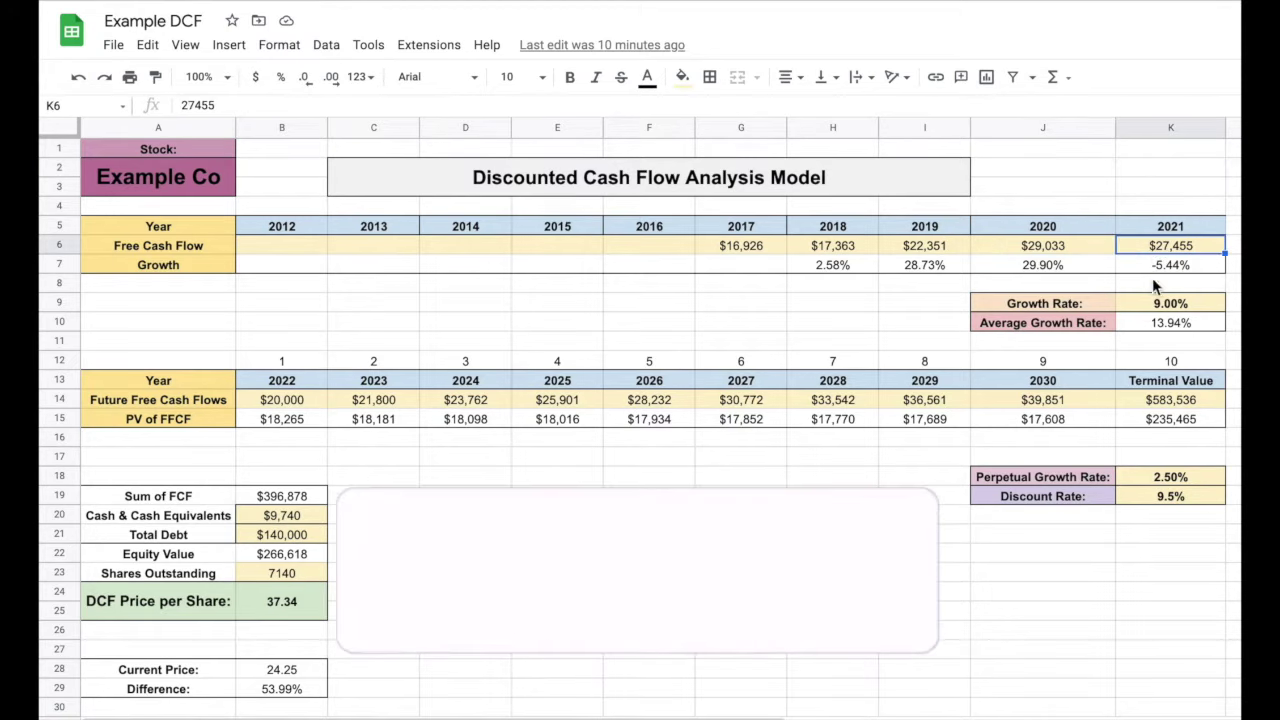
Highlight the Average Growth Rate row and the 9.00% Growth Rate row
left_click(1060, 322)
left_click_drag(1108, 330, 1187, 327)
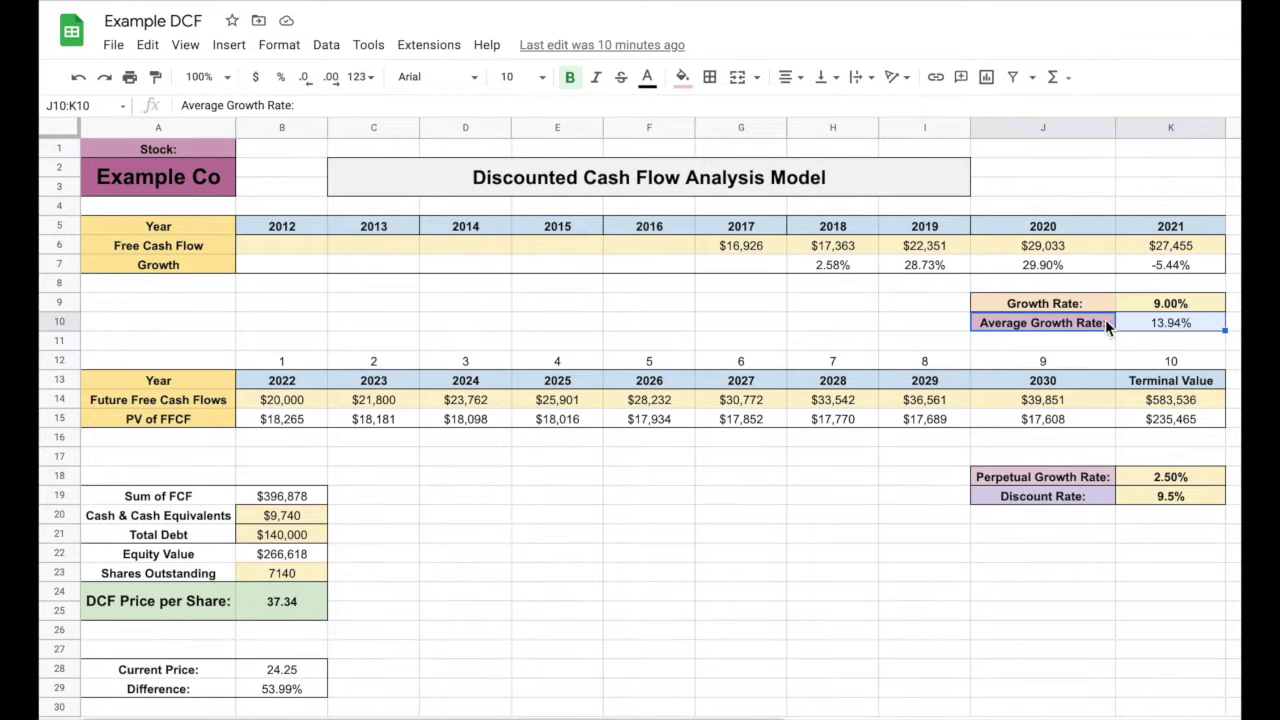
left_click(945, 322)
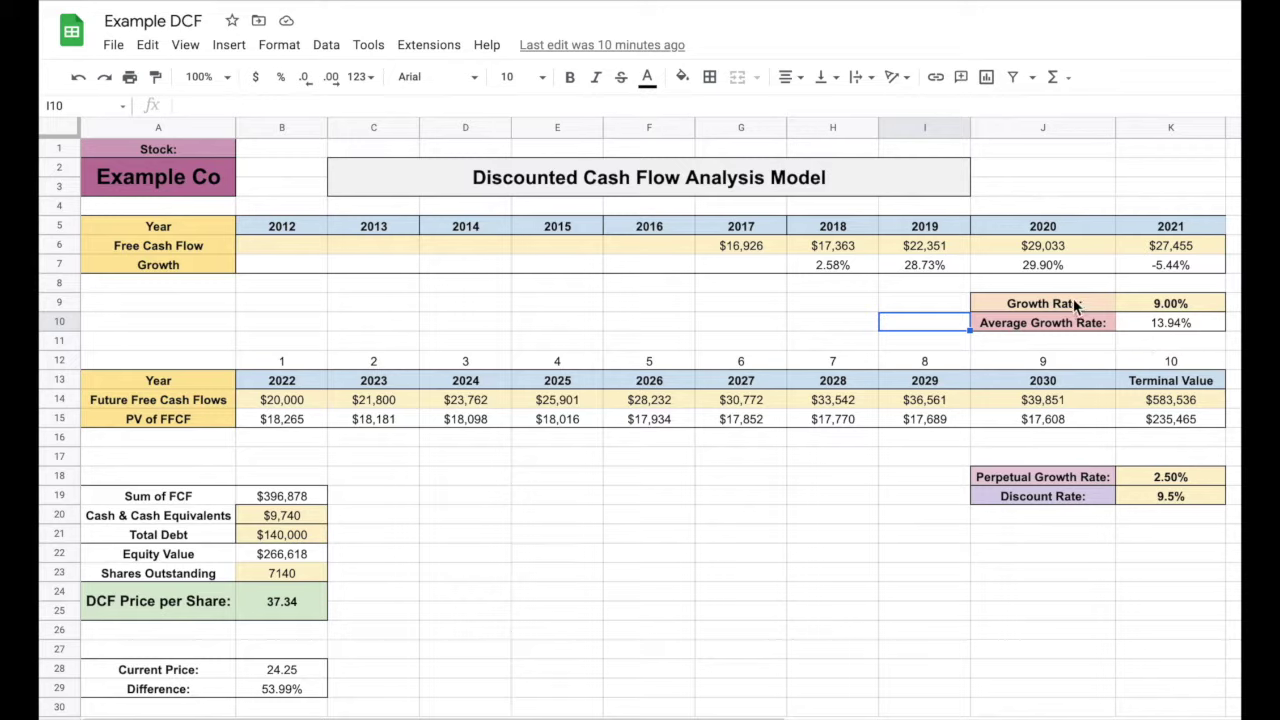
left_click_drag(1073, 298, 1160, 304)
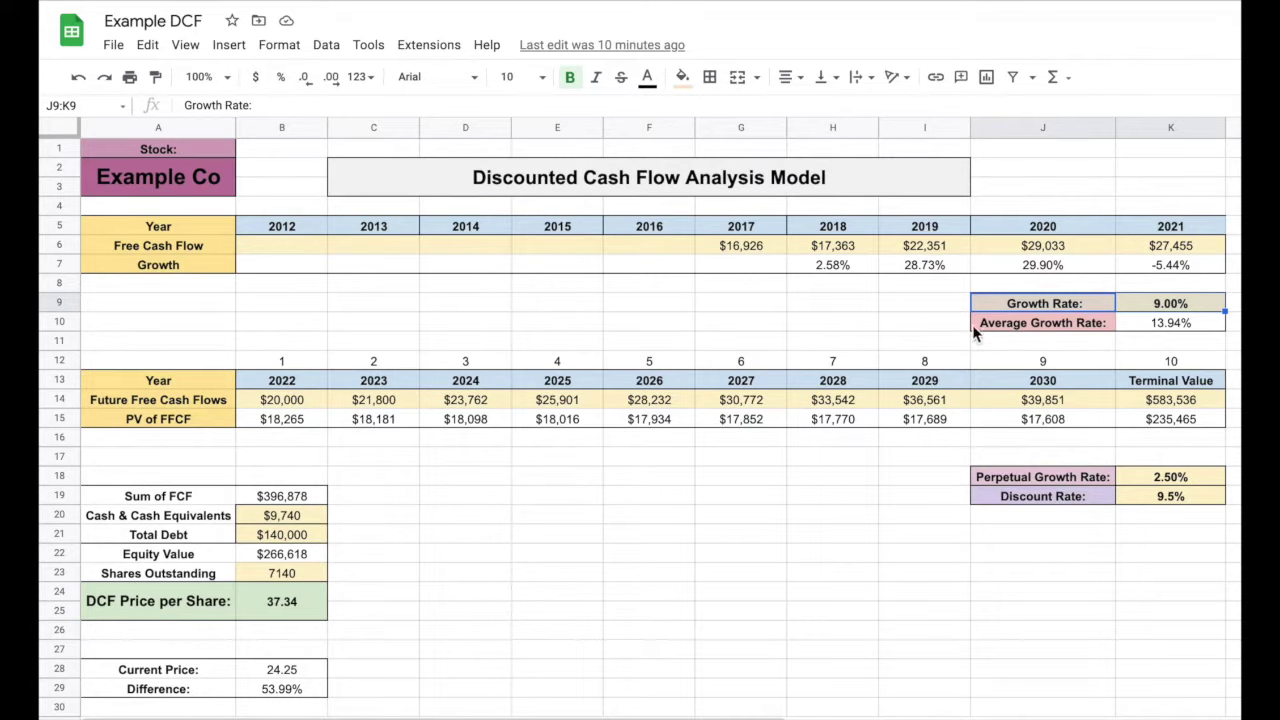
Examine the 2030 future cash flow and Terminal Value formulas with perpetual growth and discount rates
left_click(1060, 399)
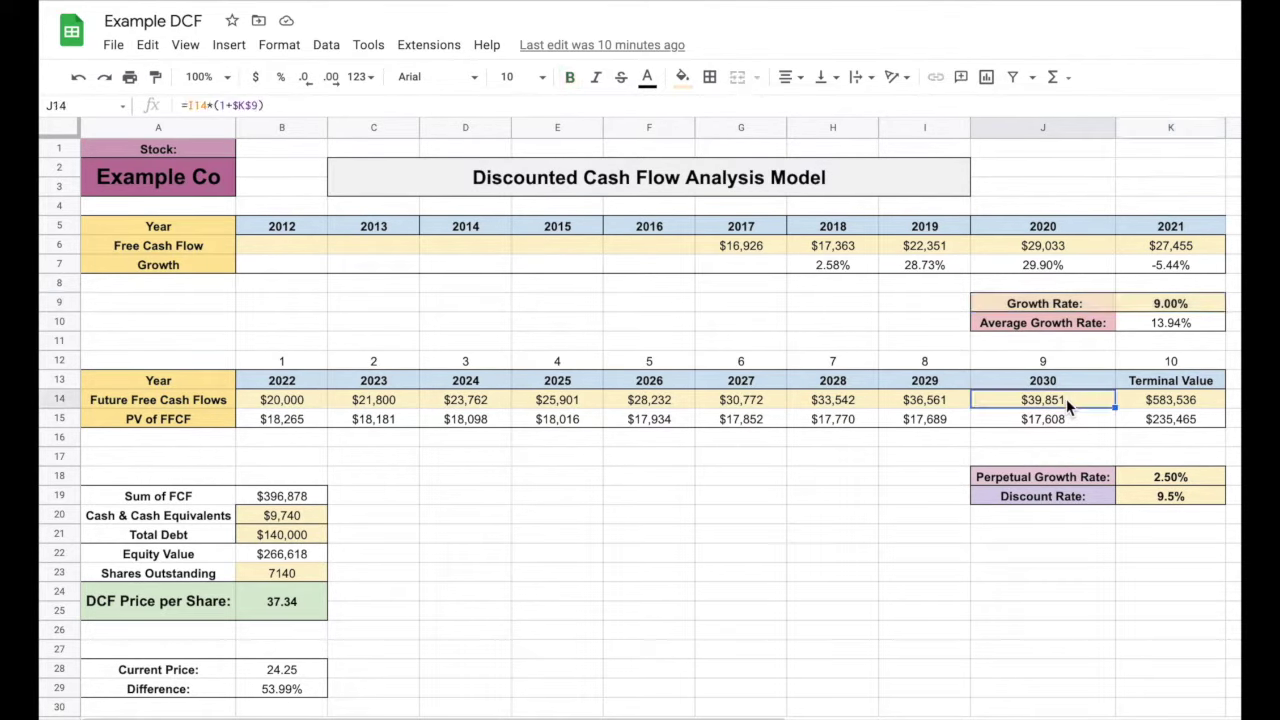
left_click(1174, 401)
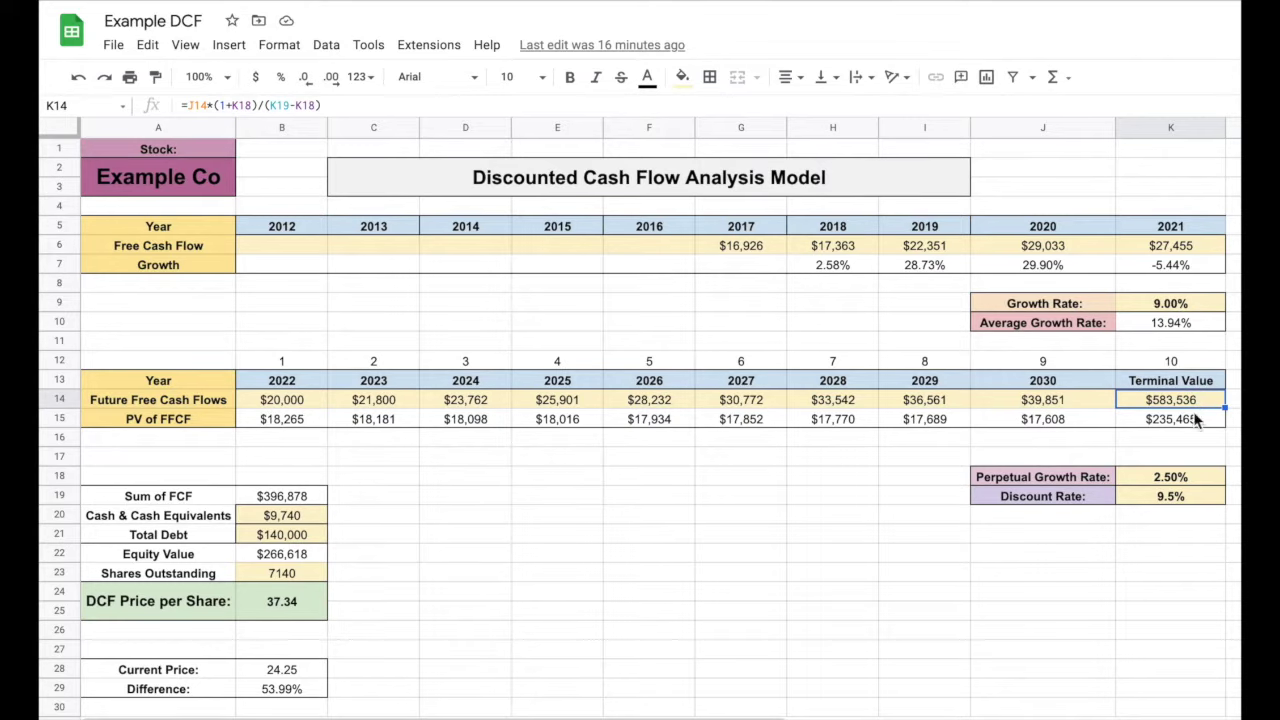
left_click(1094, 474)
left_click_drag(1094, 474, 1153, 482)
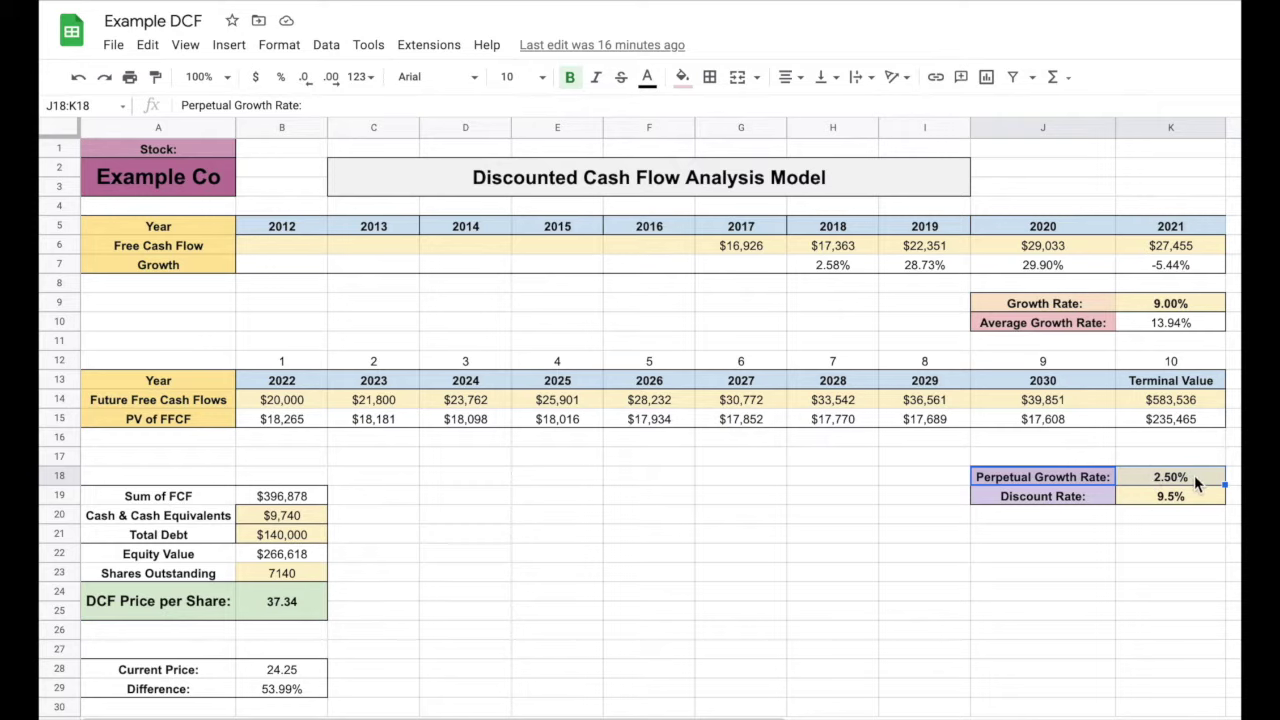
left_click_drag(1073, 503, 1151, 503)
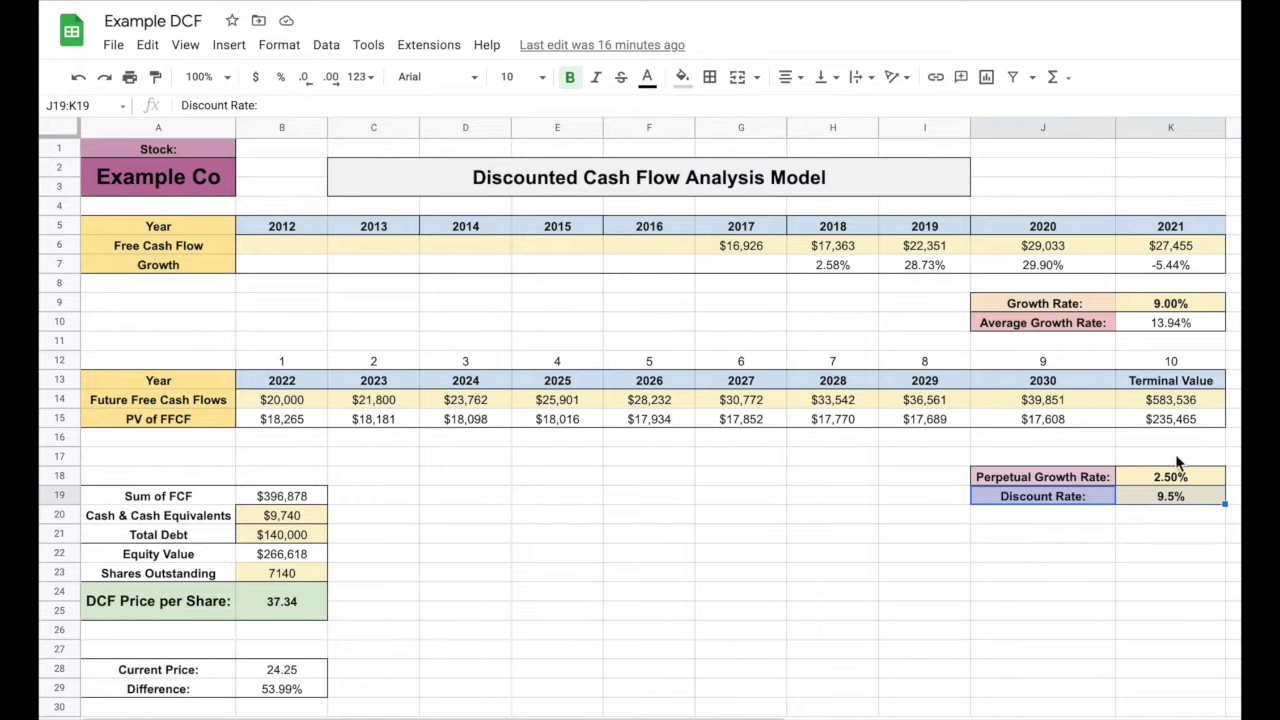
left_click(1188, 402)
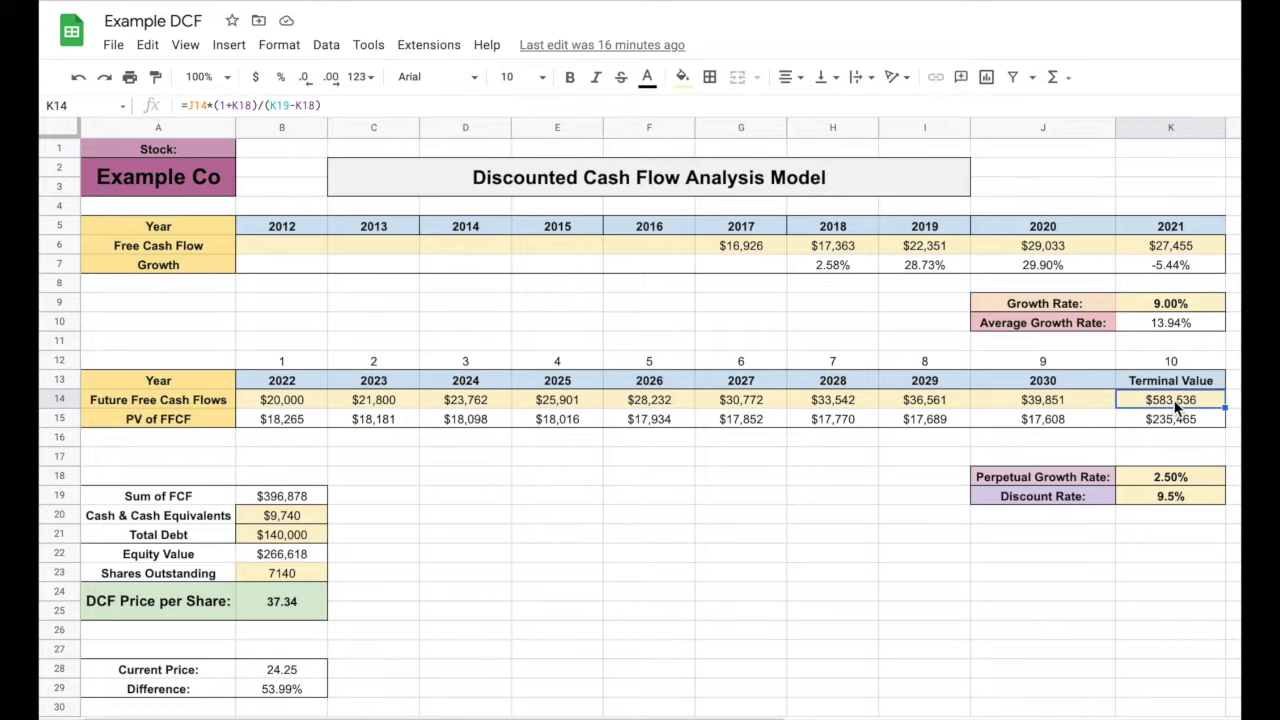
left_click(750, 462)
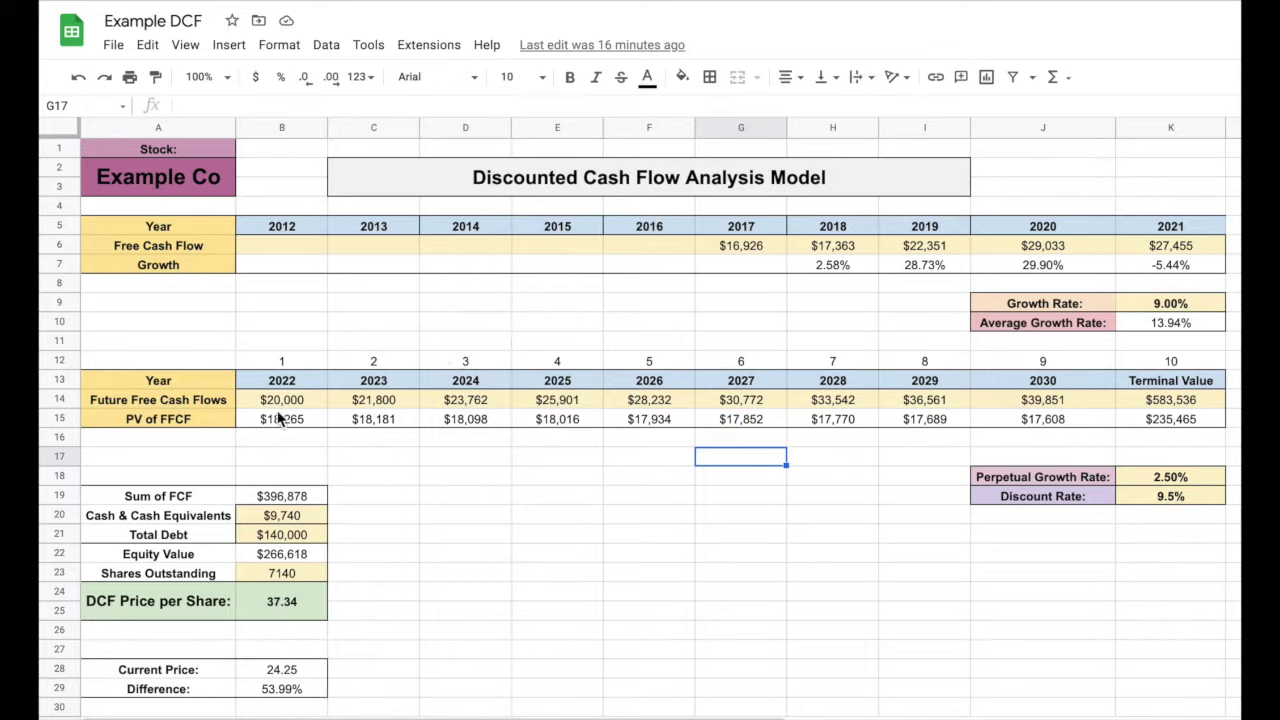
Review the PV of FFCF row, Sum of FCF, cash and total debt values
left_click(310, 420)
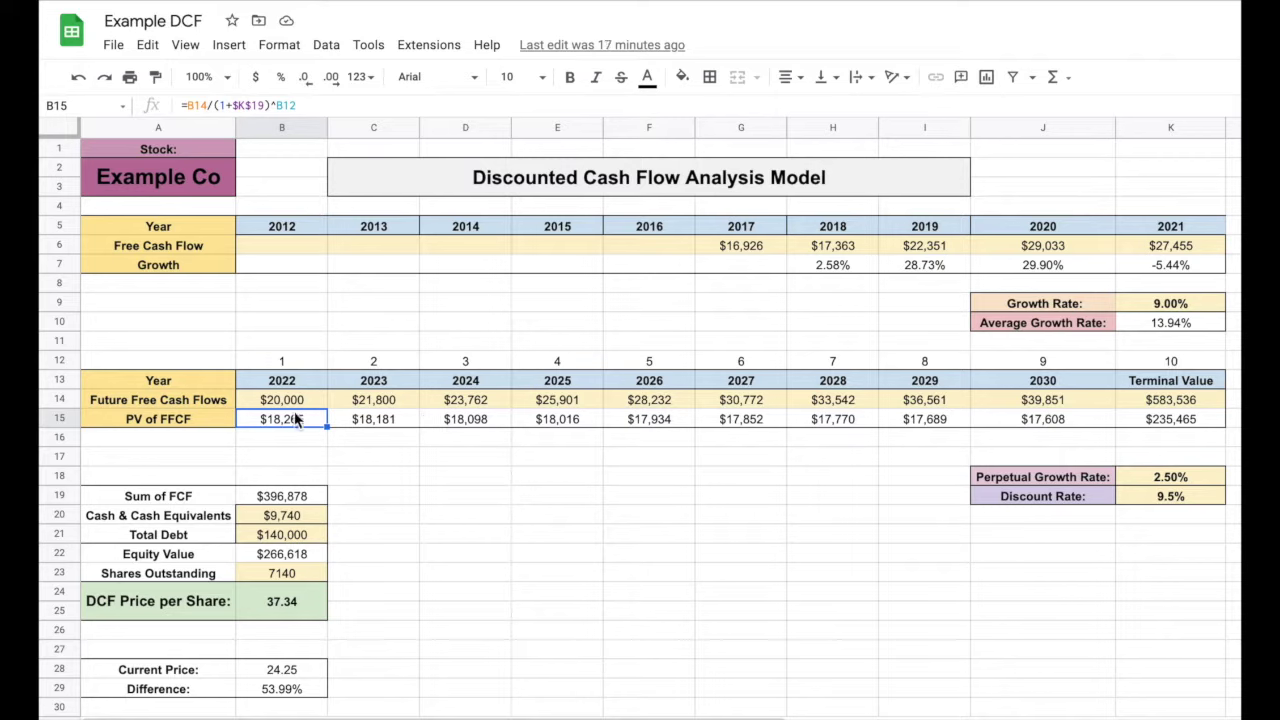
left_click_drag(294, 413, 1170, 420)
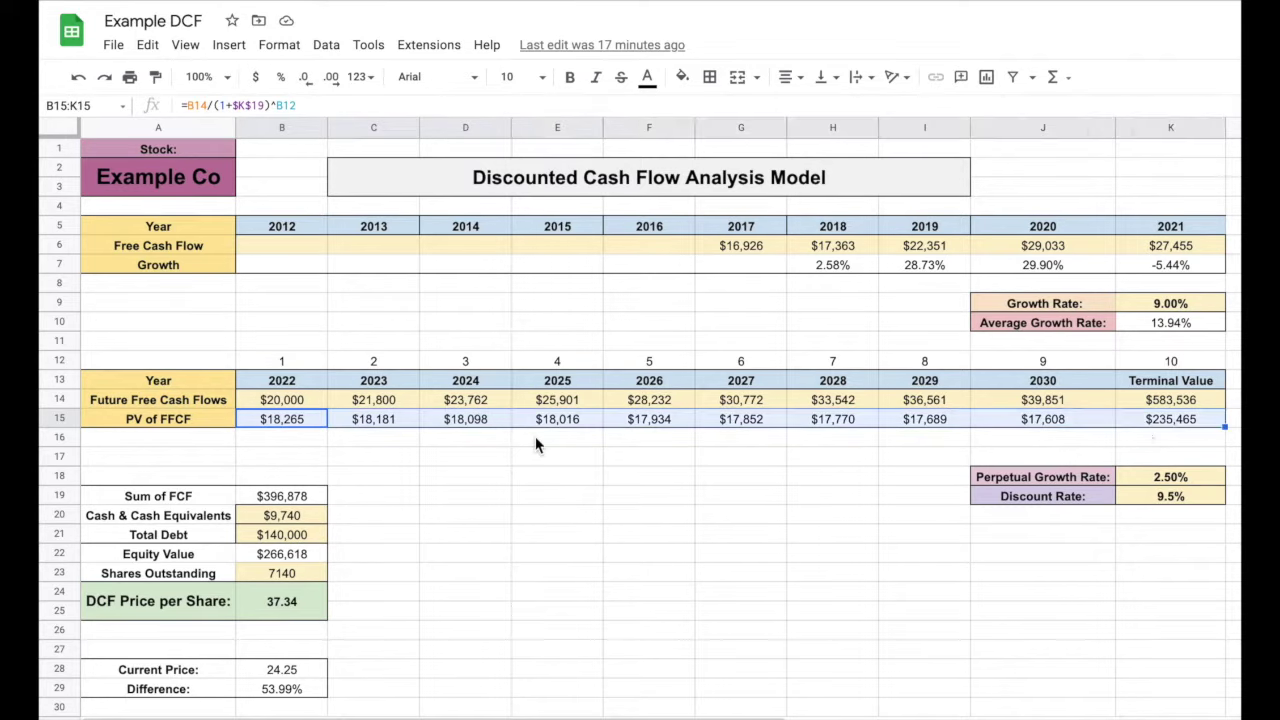
left_click(193, 500)
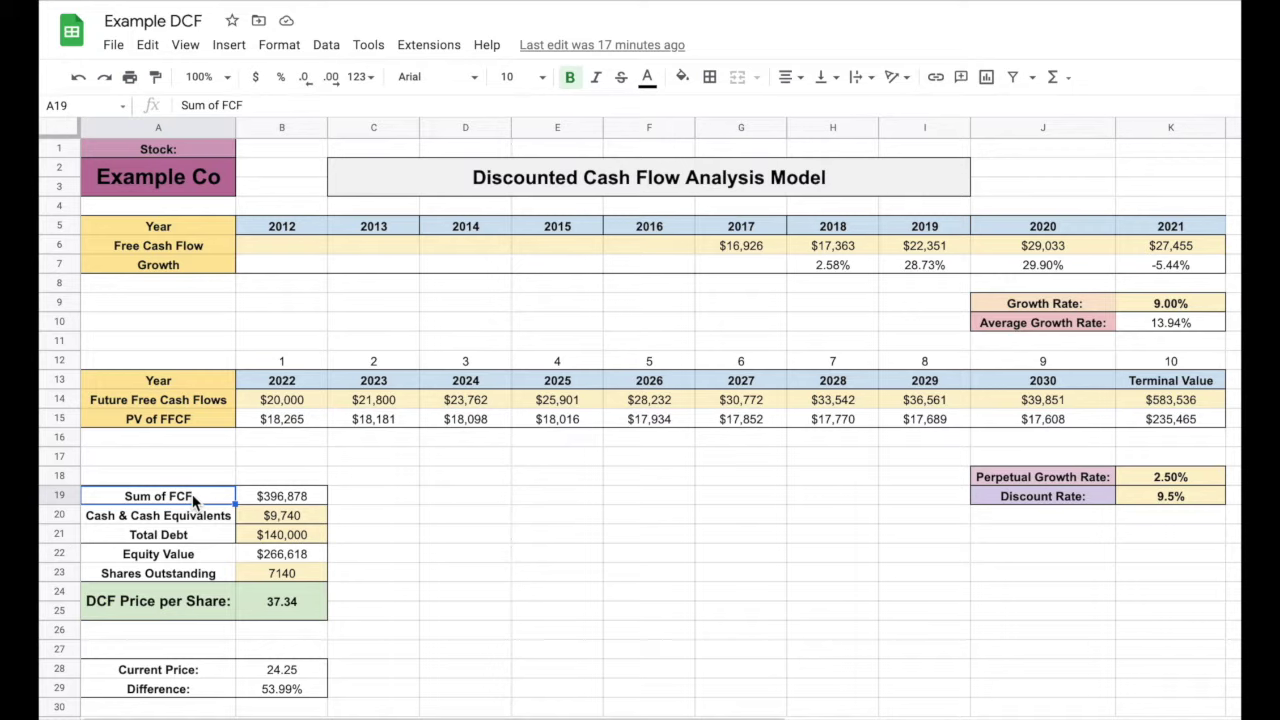
left_click(311, 500)
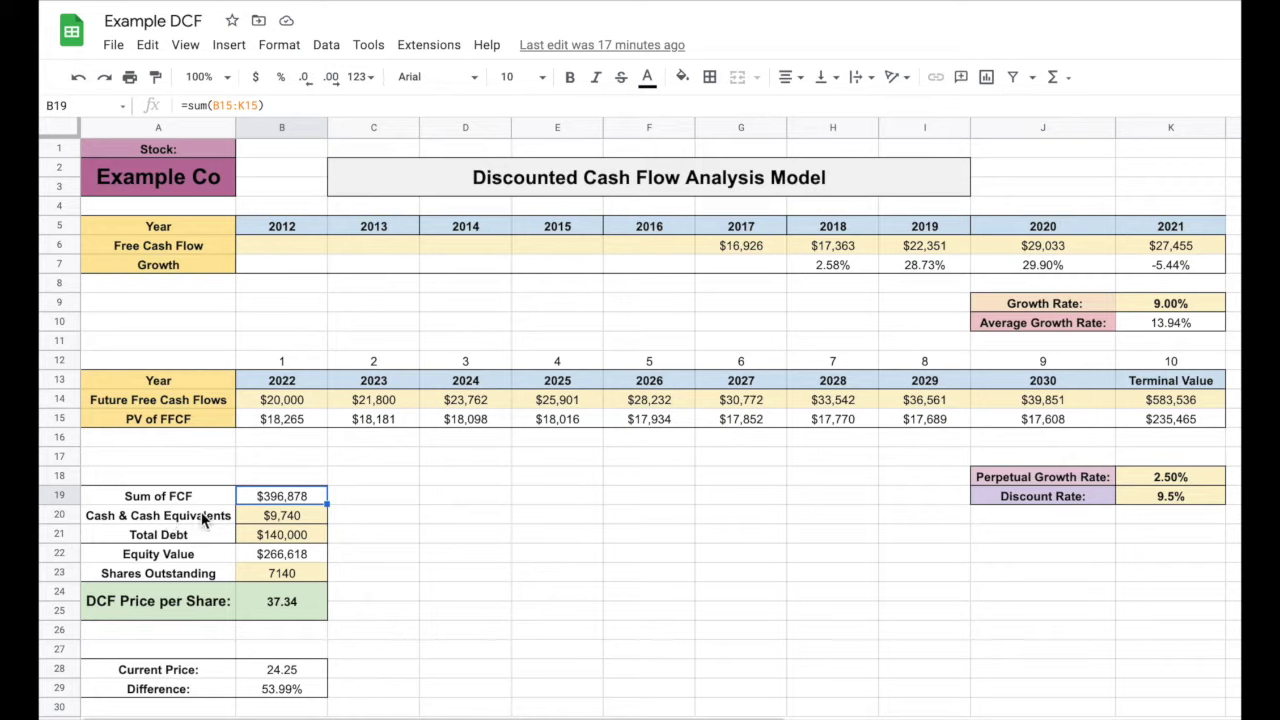
left_click(315, 512)
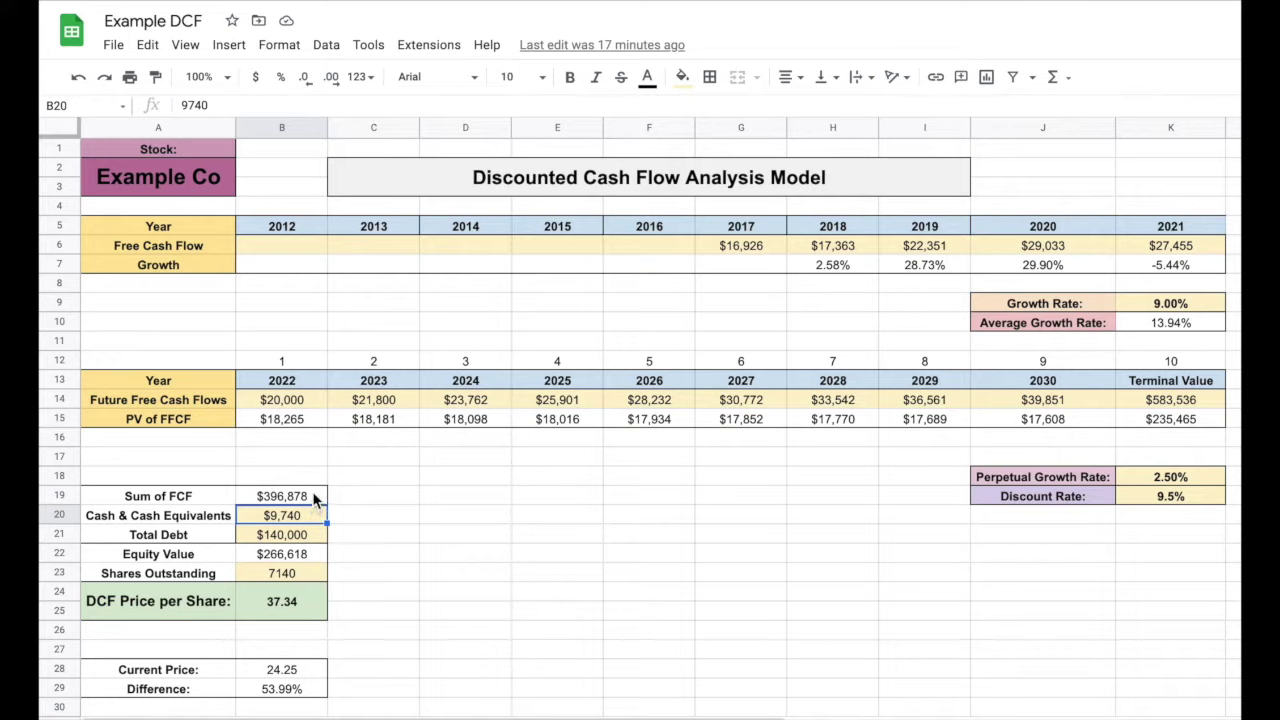
left_click(200, 537)
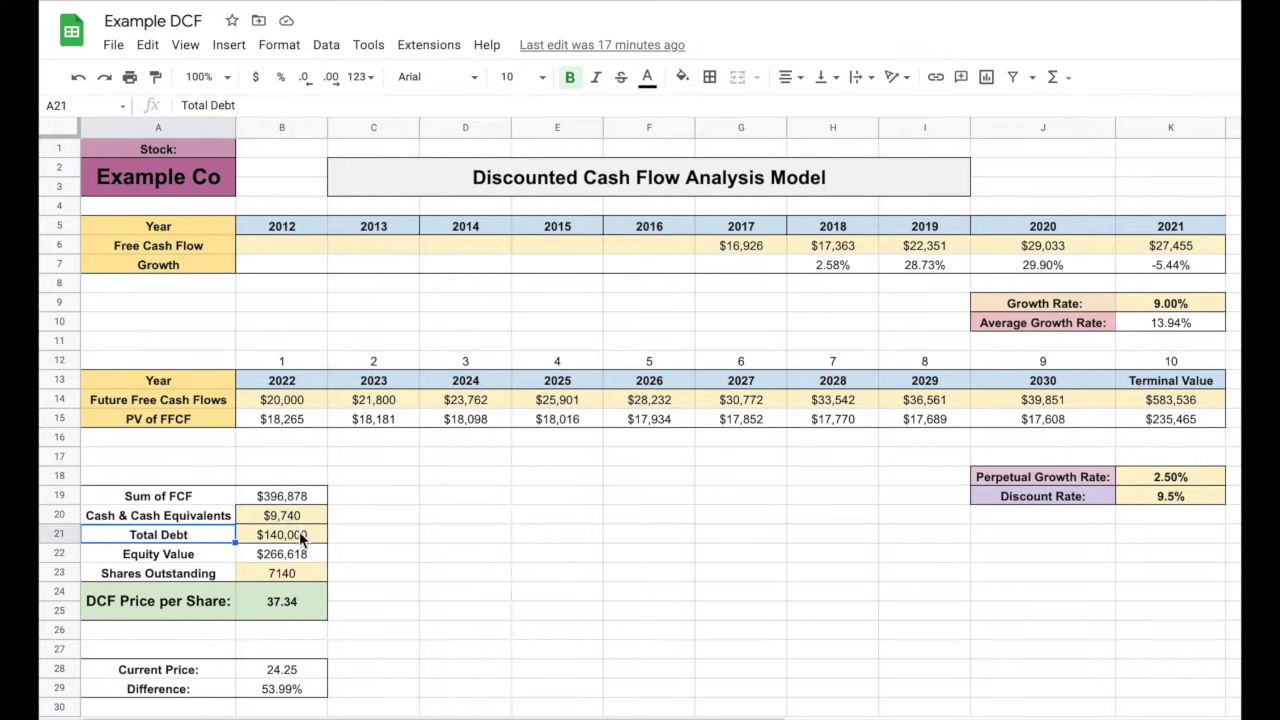
left_click(299, 535)
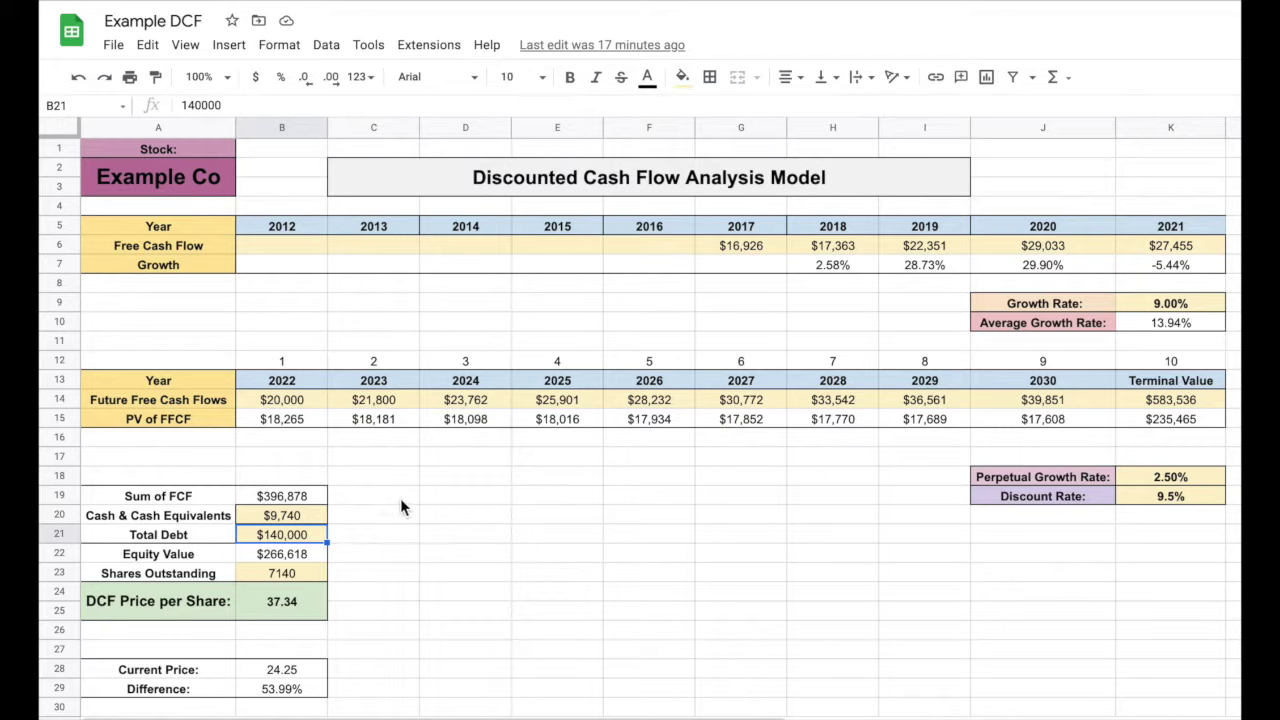
Walk through Equity Value, Shares Outstanding and the DCF price per share formula
left_click_drag(197, 560, 274, 557)
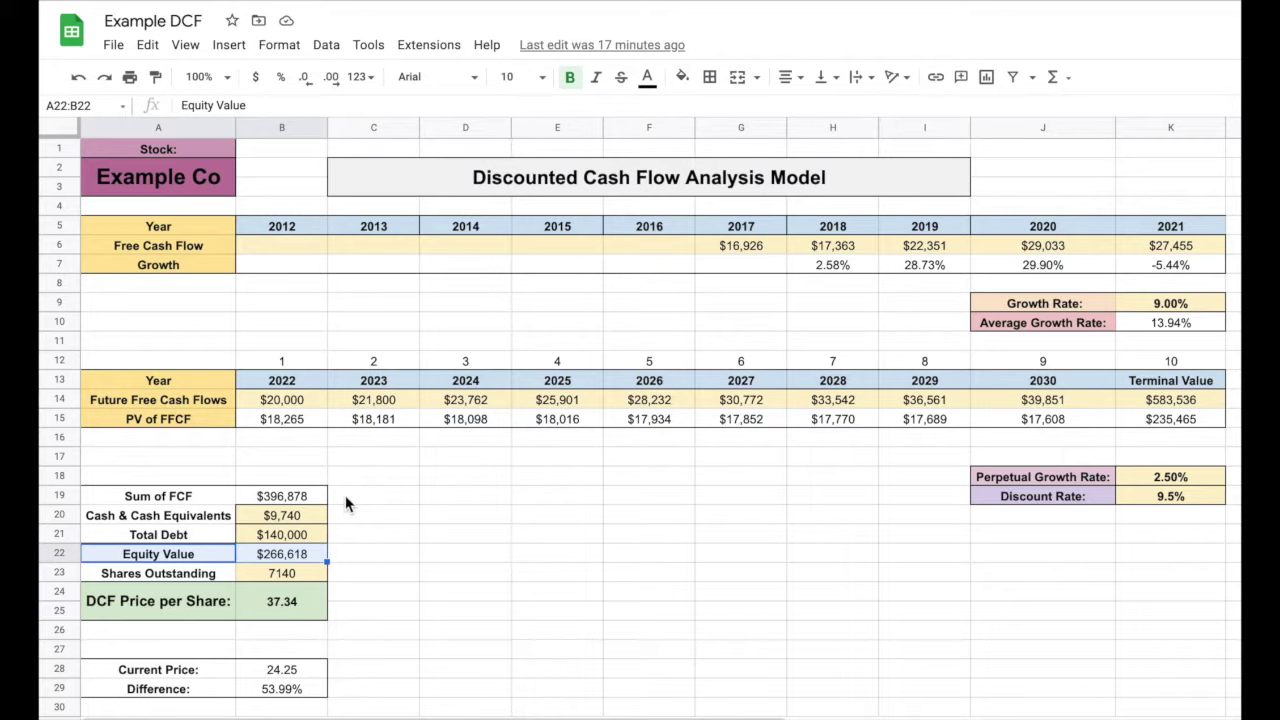
left_click(201, 571)
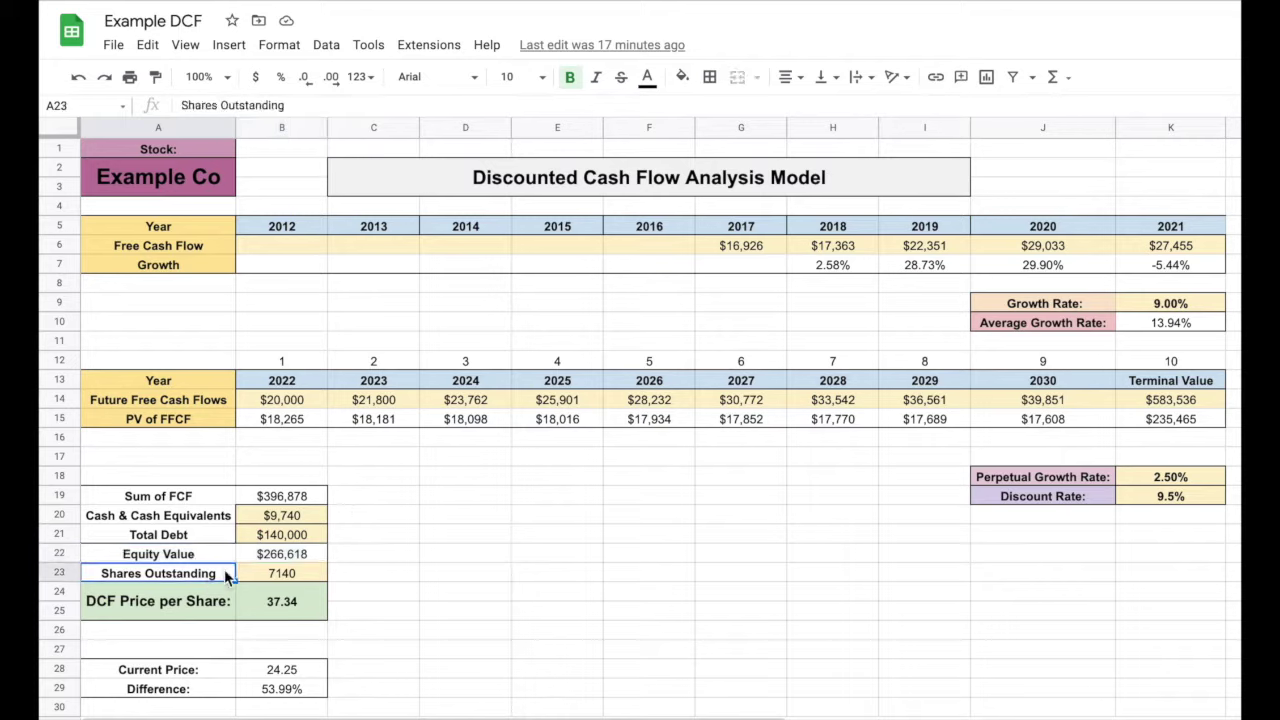
left_click(303, 572)
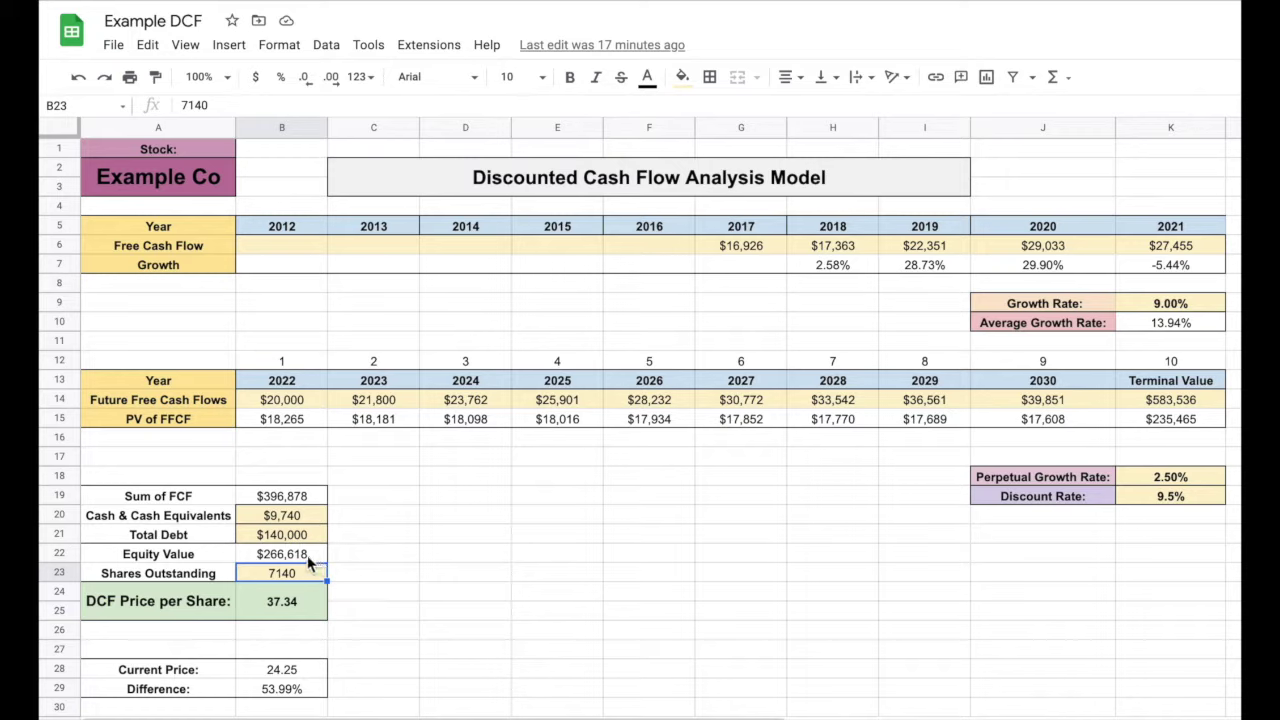
left_click_drag(219, 560, 267, 573)
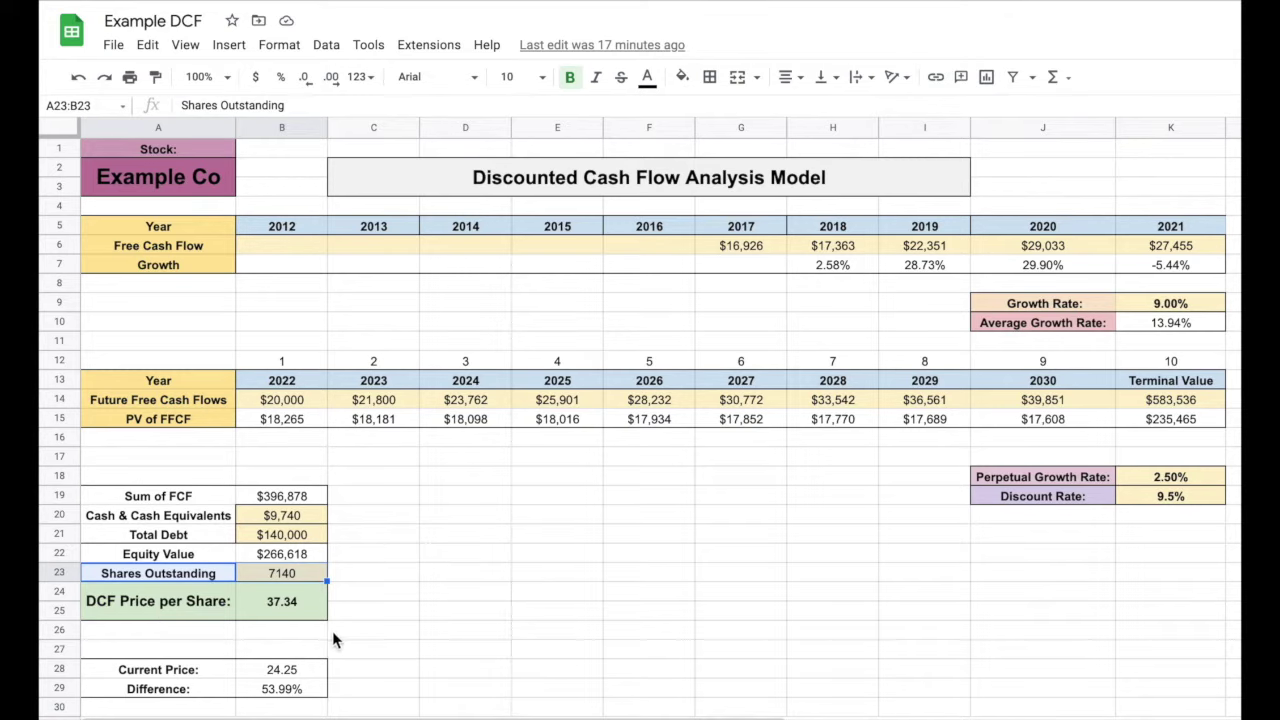
left_click(290, 605)
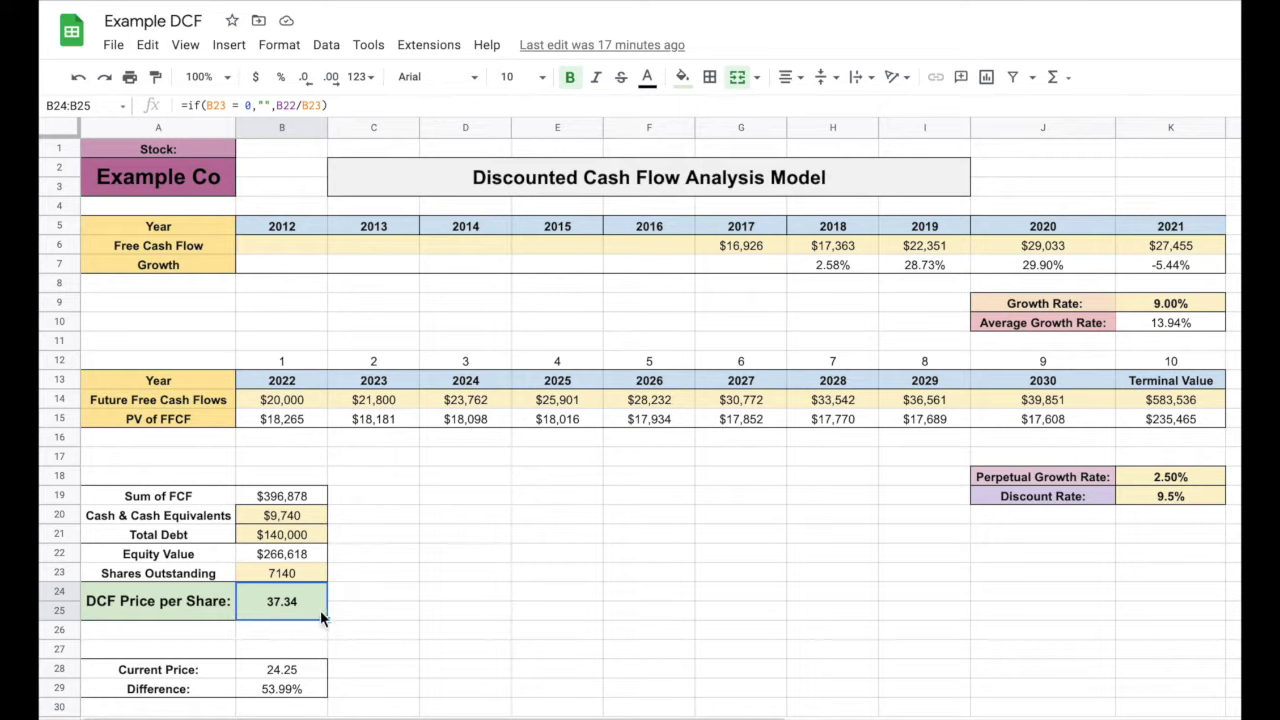
Check the Current Price and Difference formulas, then open the Ultimate Stock Valuation Spreadsheet video
left_click(220, 672)
left_click_drag(266, 679, 318, 675)
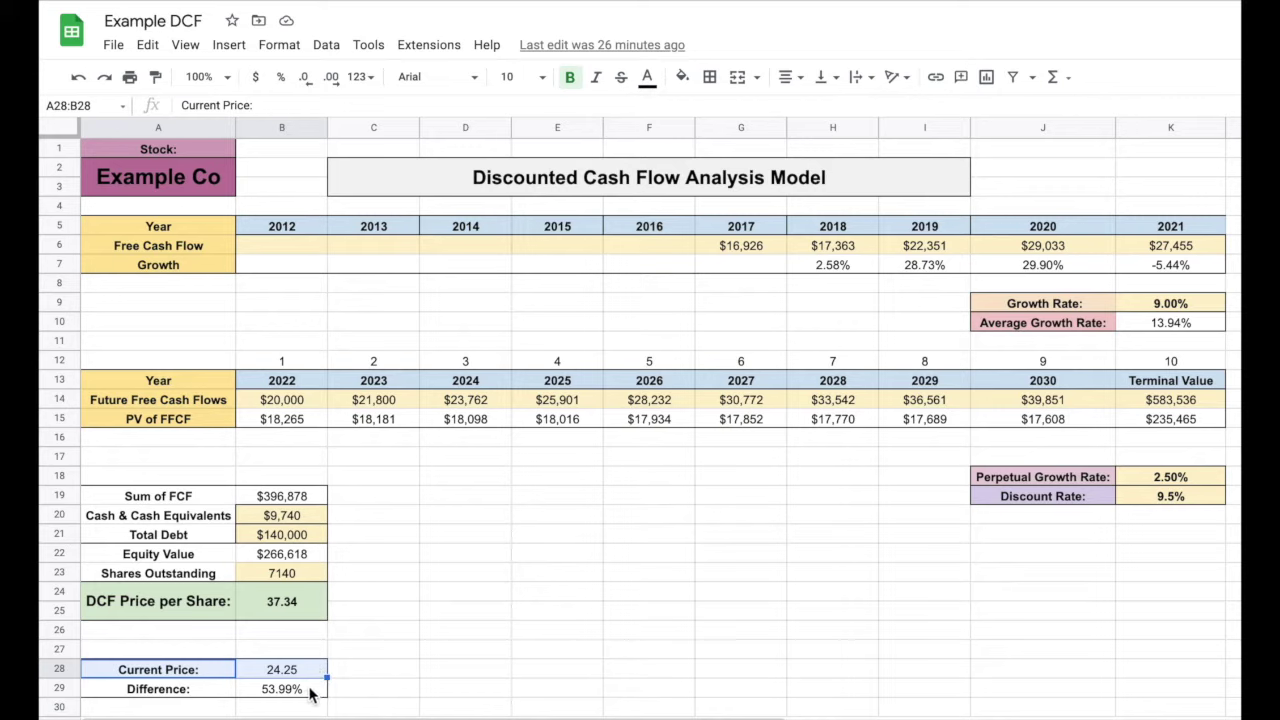
left_click(310, 694)
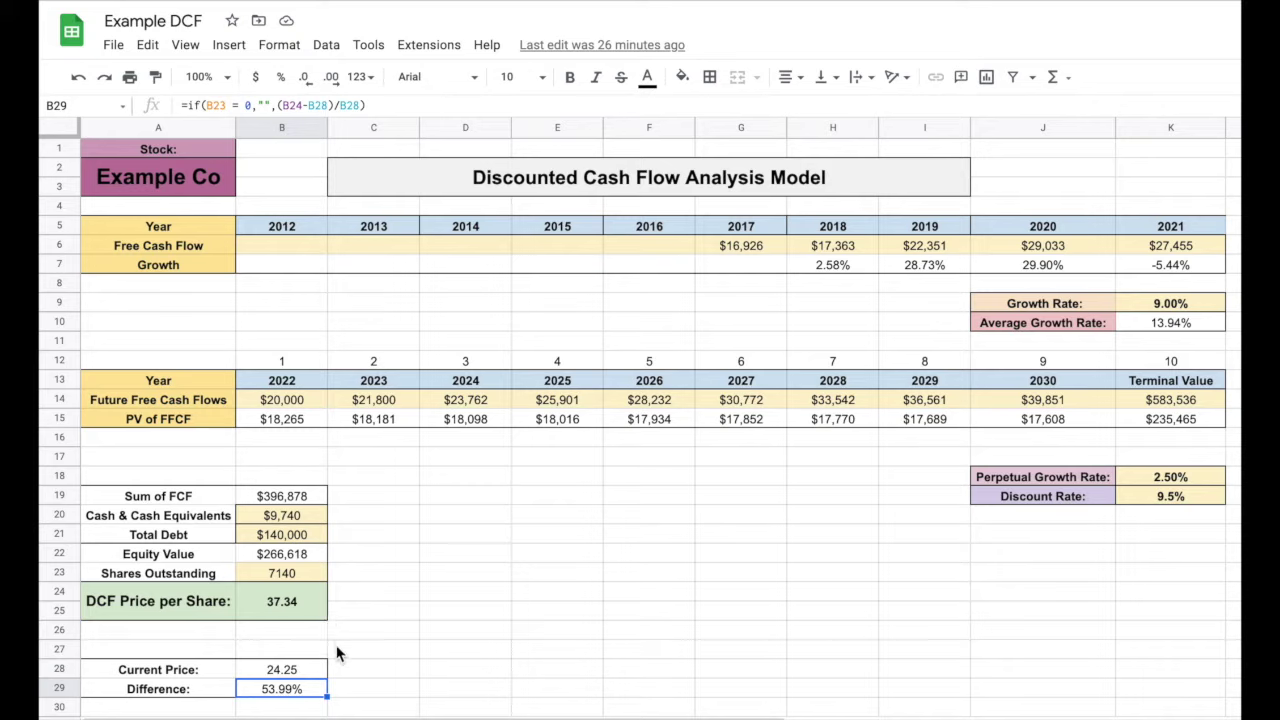
left_click(312, 672)
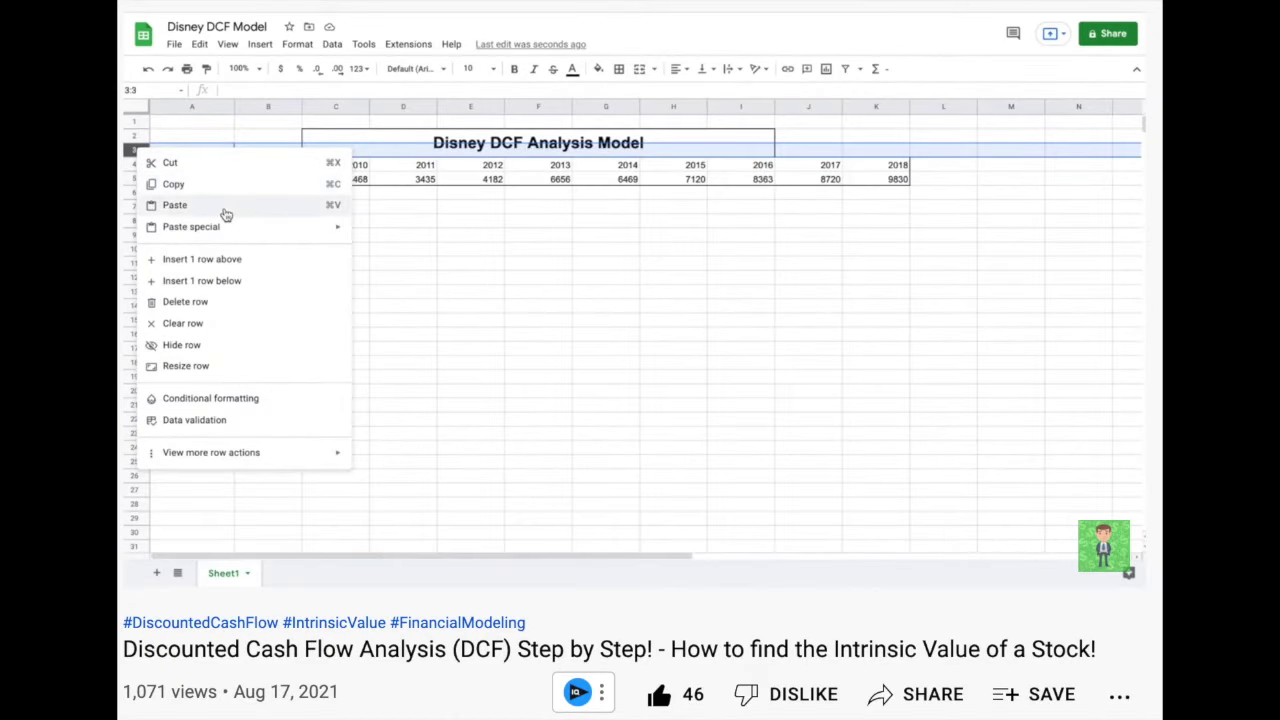
left_click(257, 281)
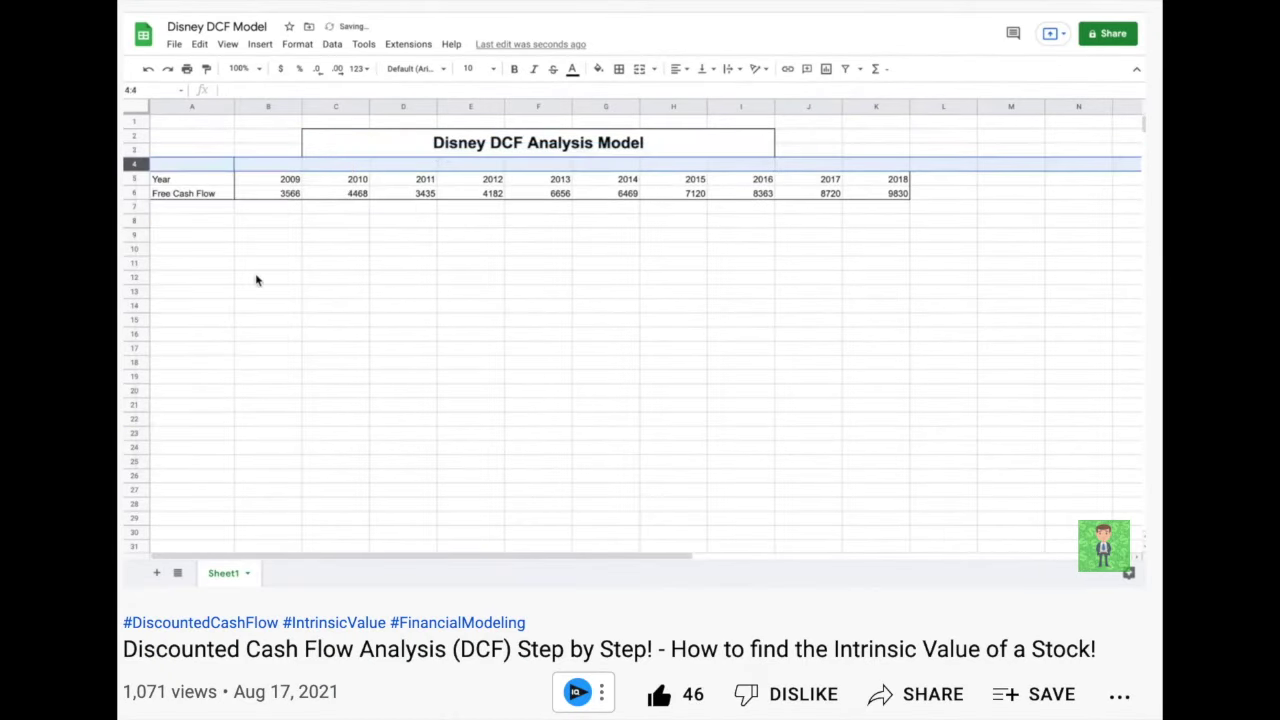
left_click(470, 182)
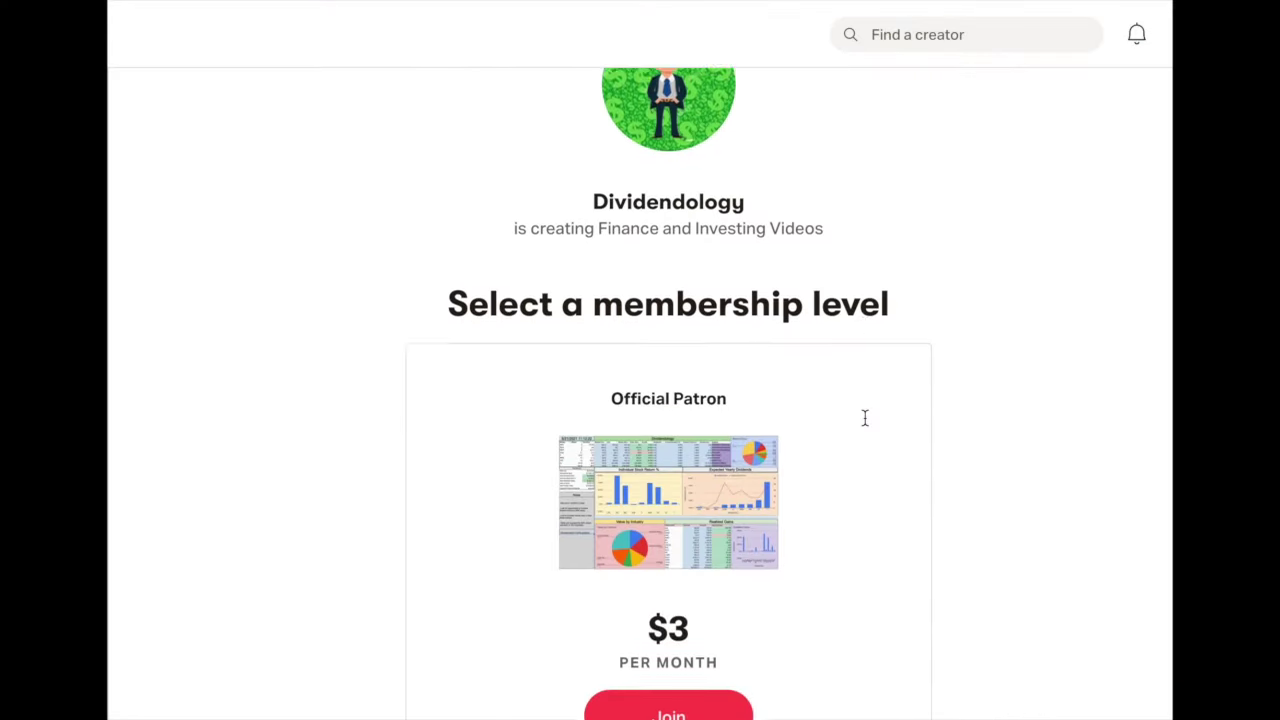
Scroll the Patreon page down to the $3 per month Official Patron tier and its benefits
scroll(864, 416, "down", 3)
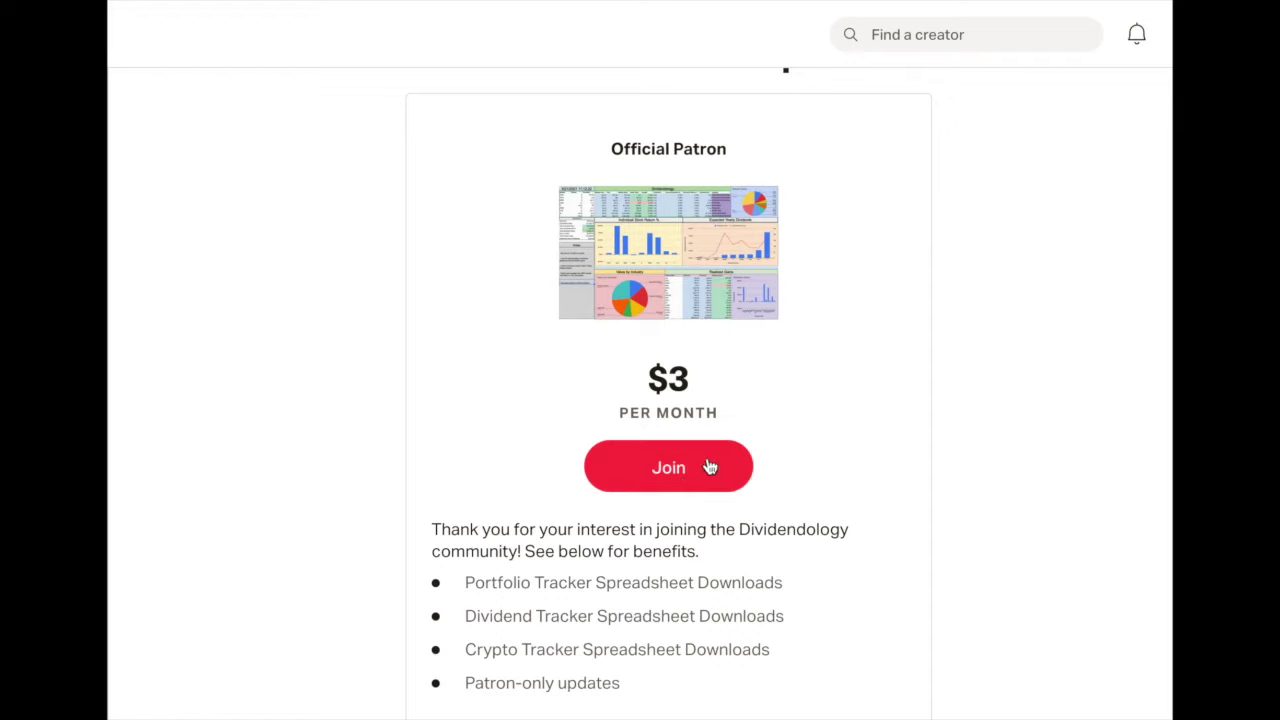